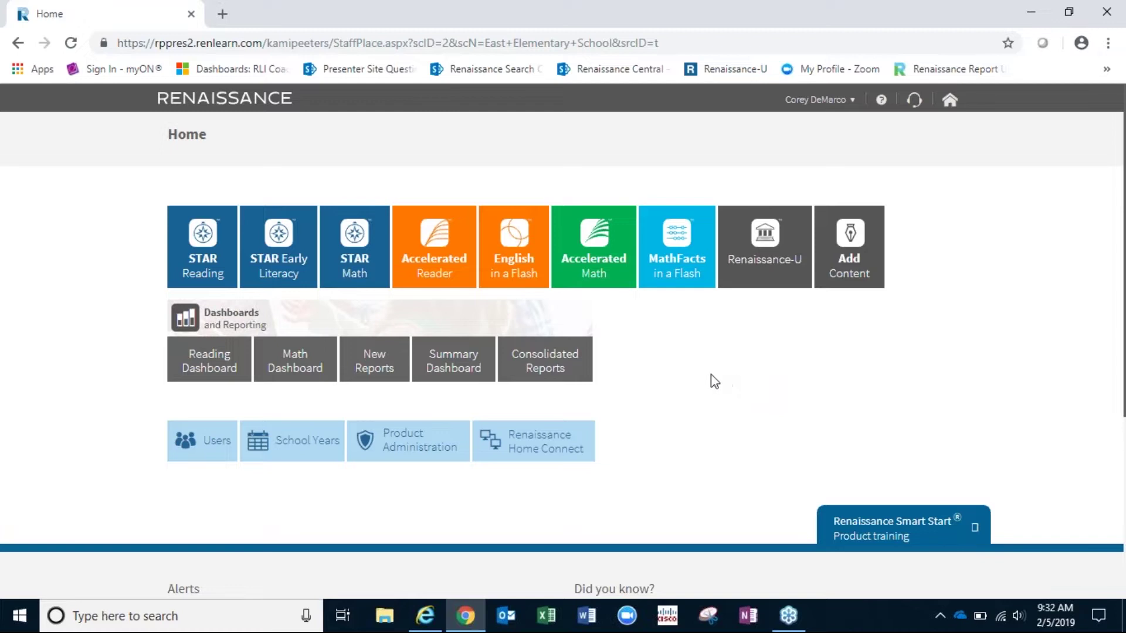
Go to the Accelerated Reader Reports page from the Accelerated Reader tile menu.
click(447, 273)
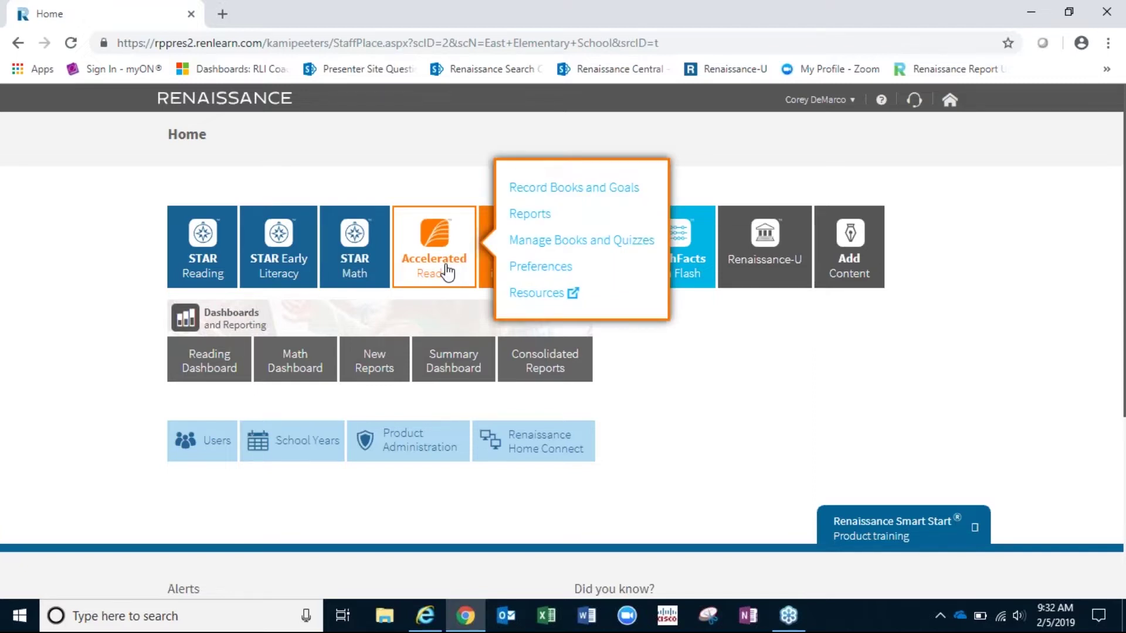
click(530, 216)
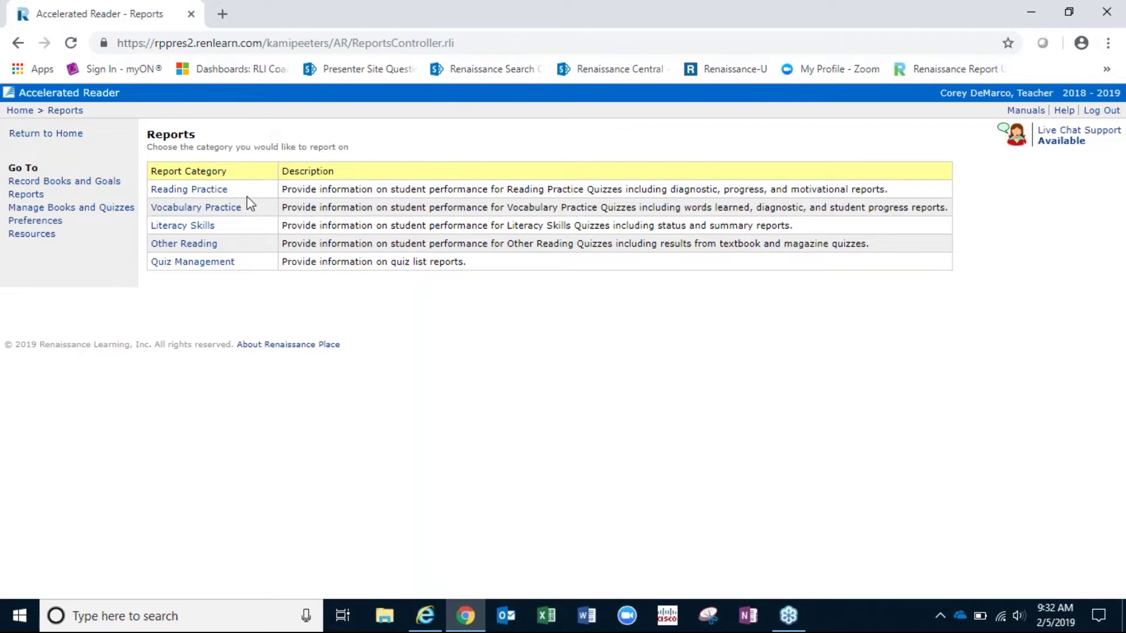
Open the Reading Practice report category for East Elementary School.
click(184, 191)
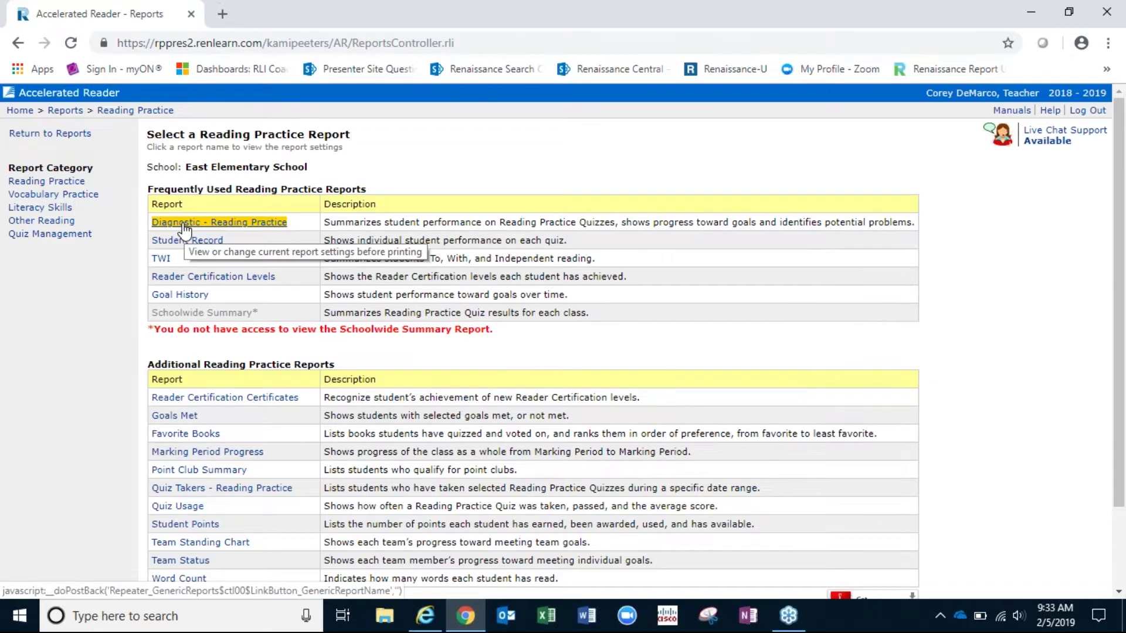
Set the Diagnostic - Reading Practice report to the Grade 3 class and the 2nd Quarter.
click(183, 226)
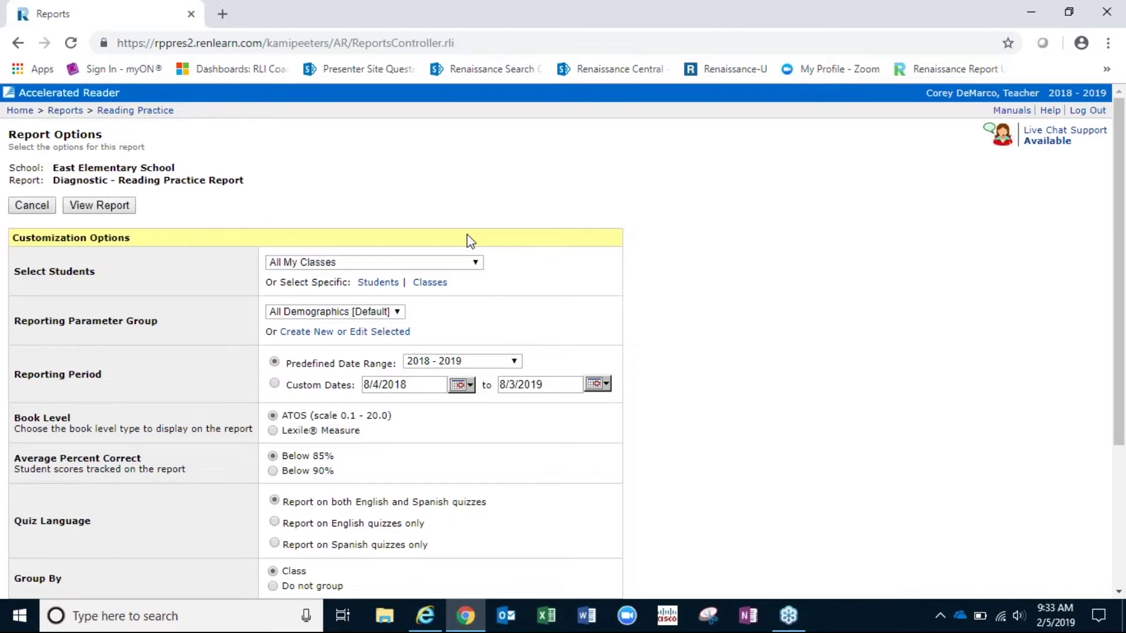
scroll(492, 228, down, 1)
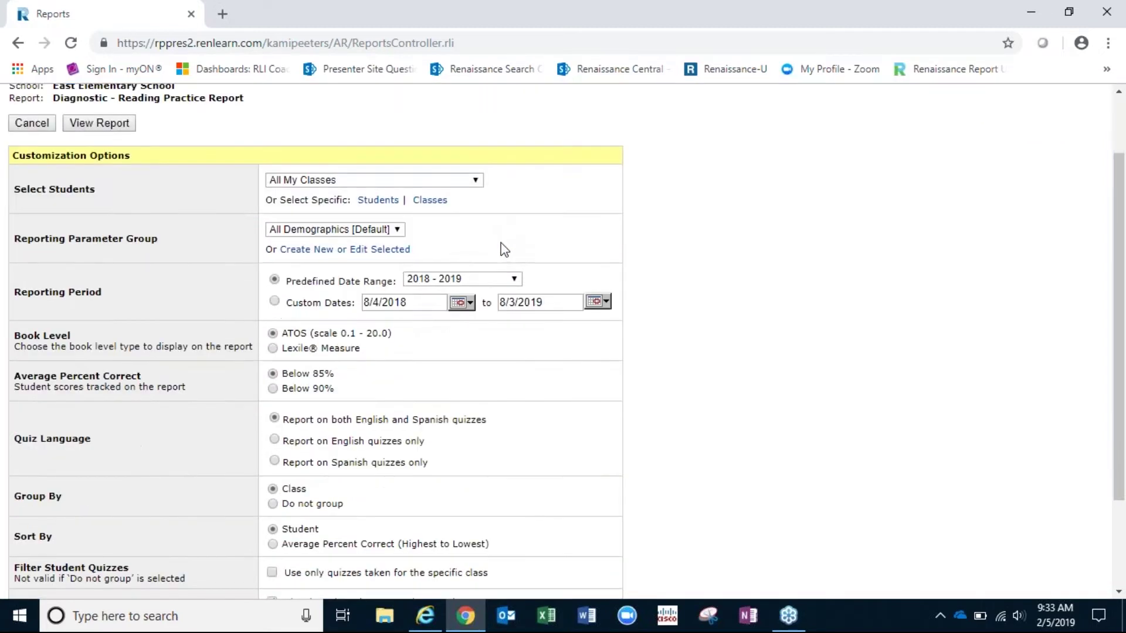
click(475, 181)
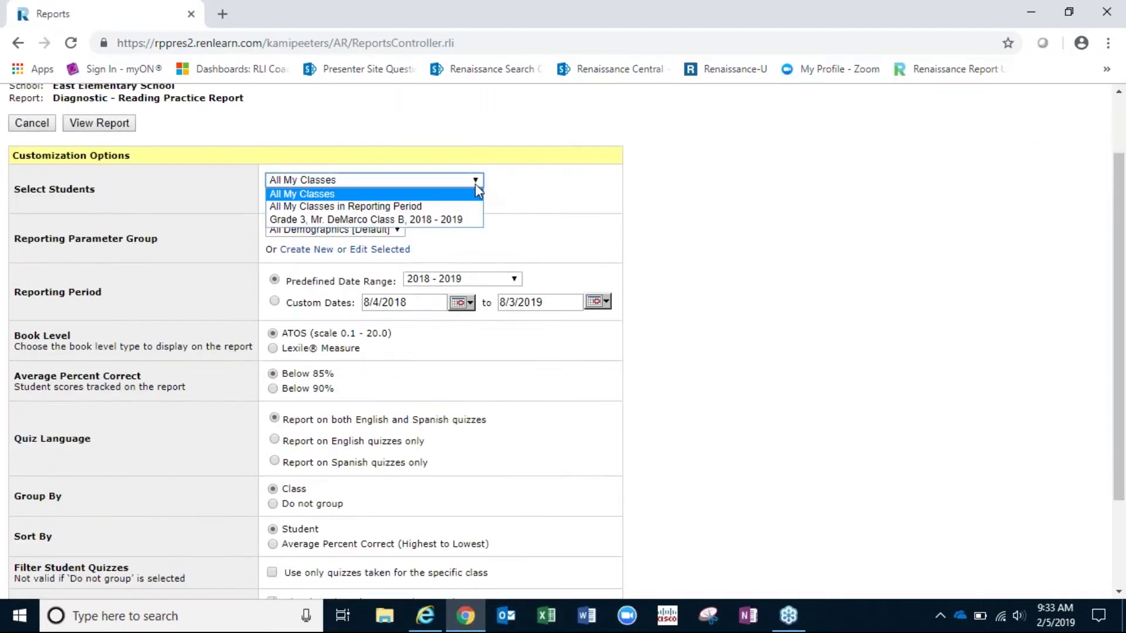
click(430, 220)
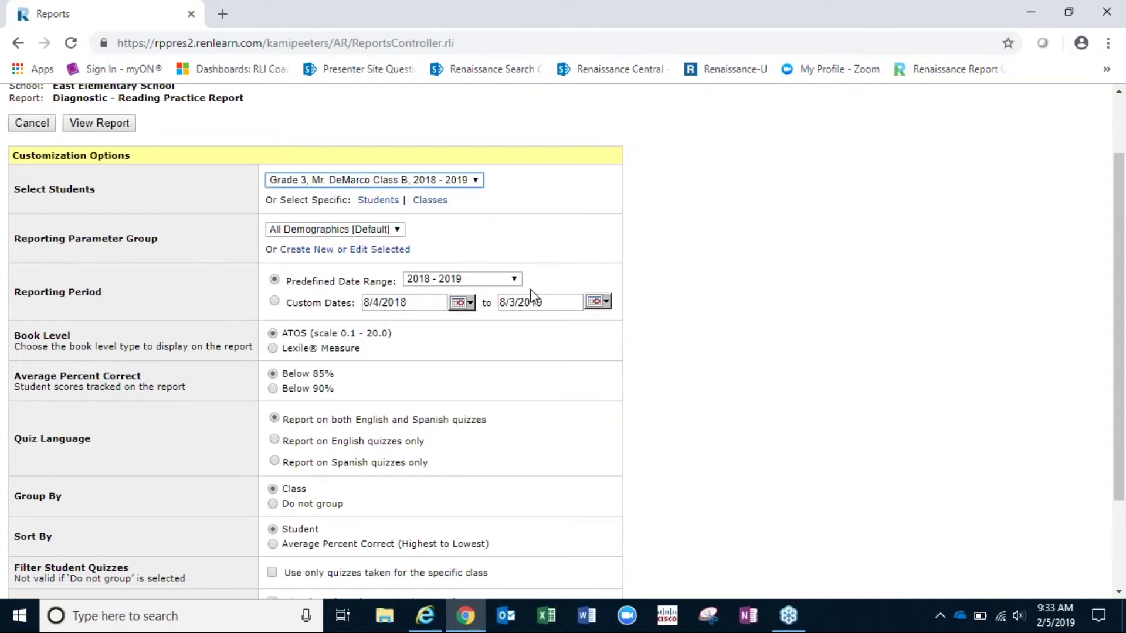
click(514, 279)
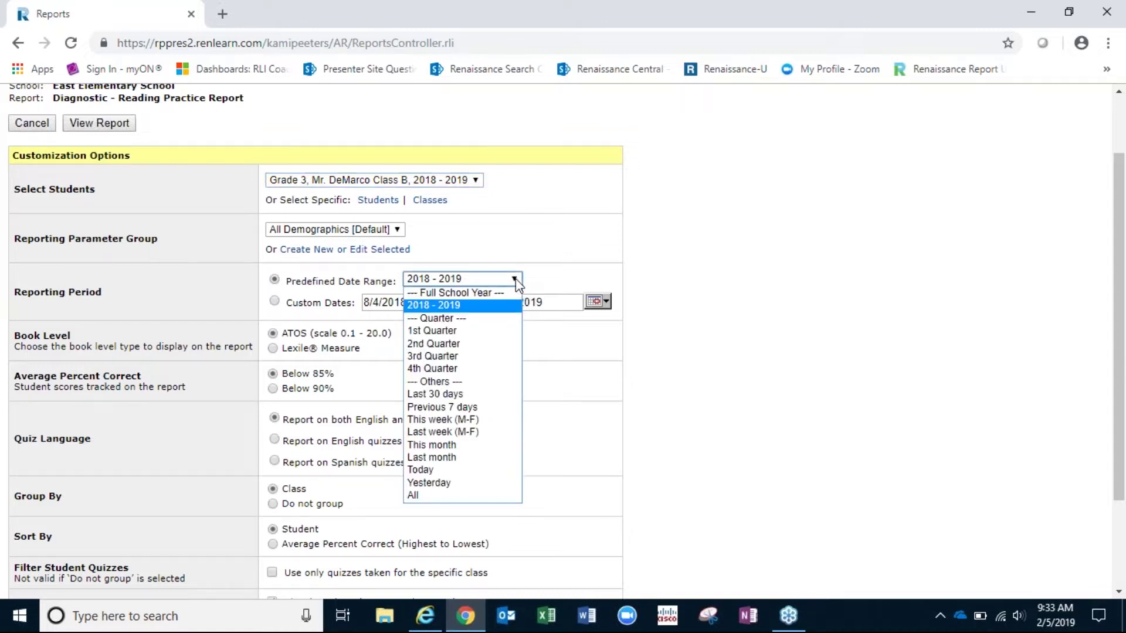
click(453, 343)
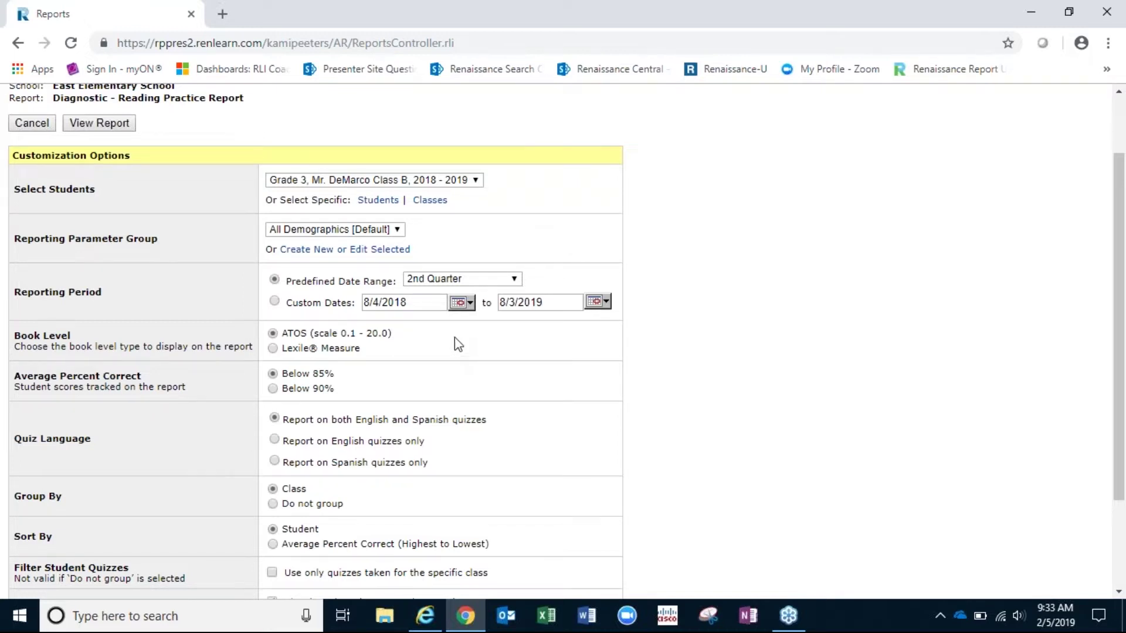
Generate the Diagnostic Report for 10/19/2018–1/18/2019 with the chosen options.
scroll(455, 336, down, 3)
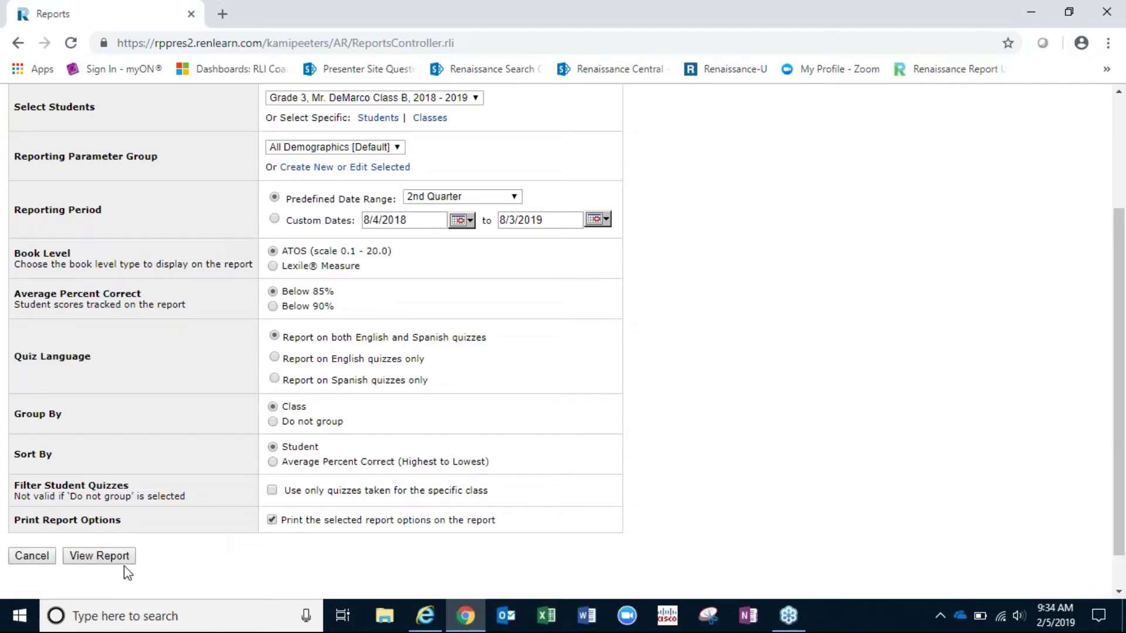
click(99, 556)
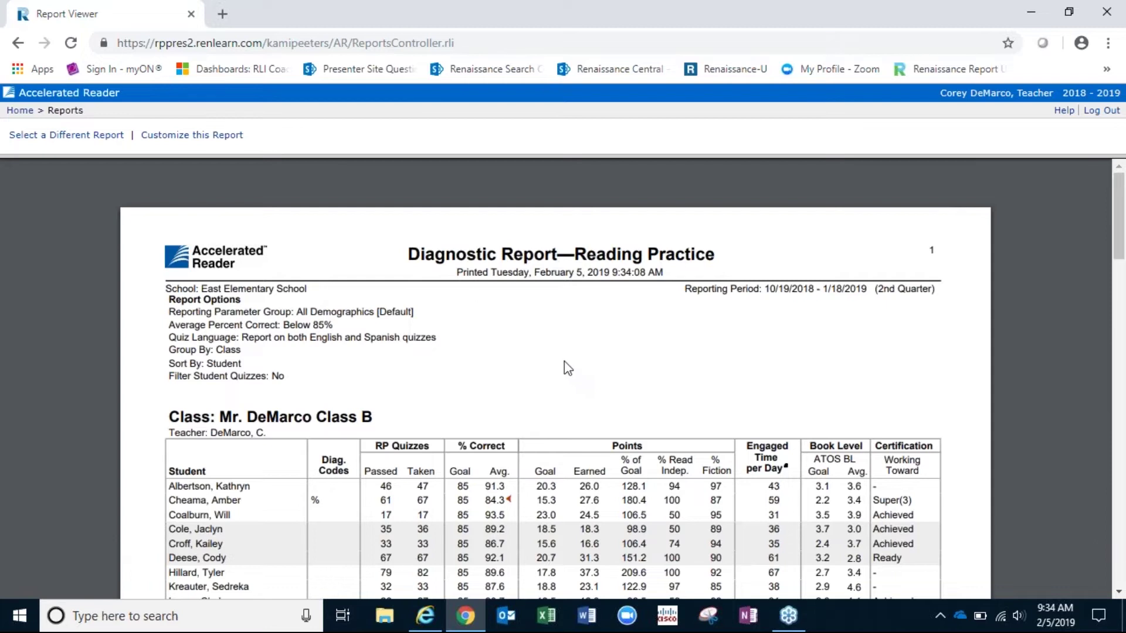
Scroll the diagnostic report to show every Class B student's quiz and points row.
scroll(564, 362, down, 3)
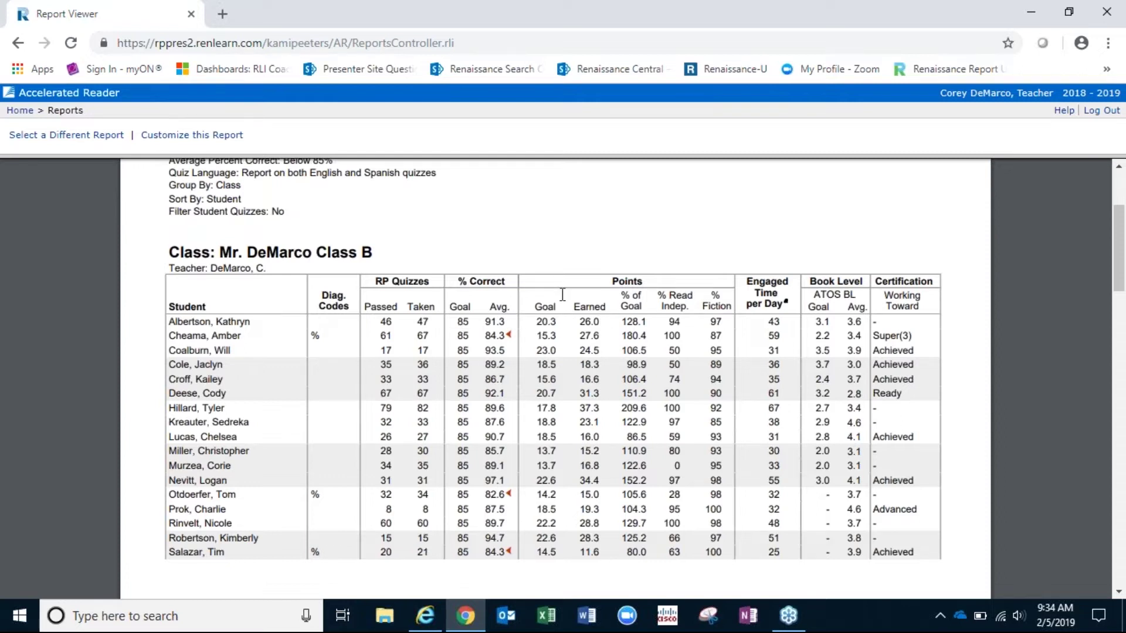
drag(457, 282, 467, 309)
drag(490, 306, 507, 306)
drag(610, 282, 645, 279)
drag(537, 309, 608, 307)
drag(813, 281, 862, 277)
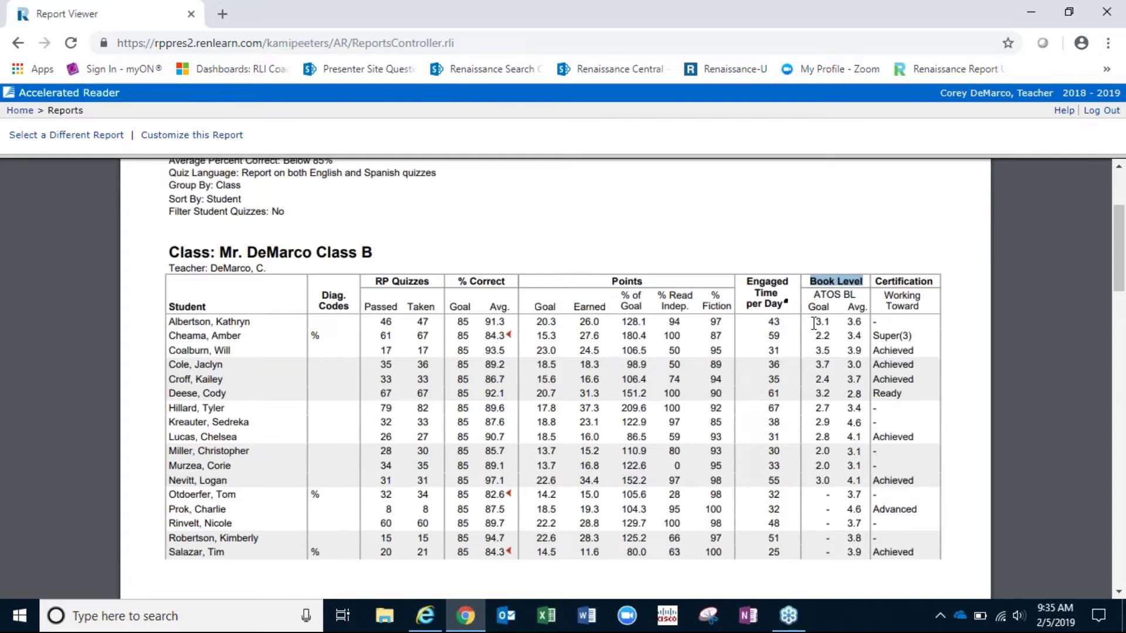
drag(815, 322, 864, 323)
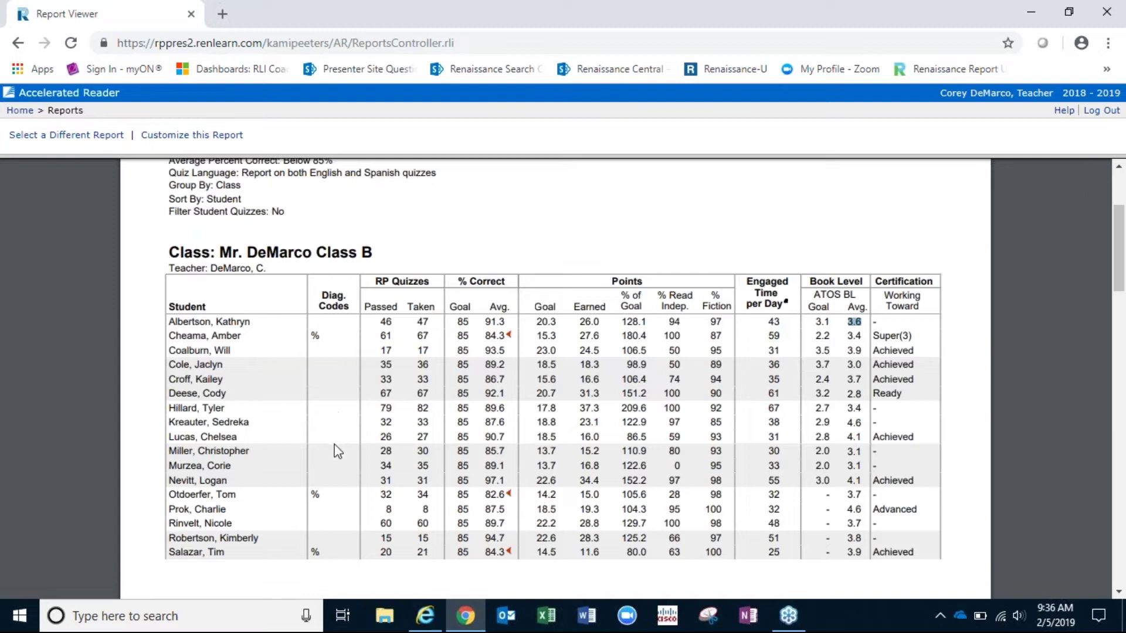
double_click(320, 496)
click(315, 495)
click(510, 496)
double_click(490, 497)
scroll(940, 514, down, 10)
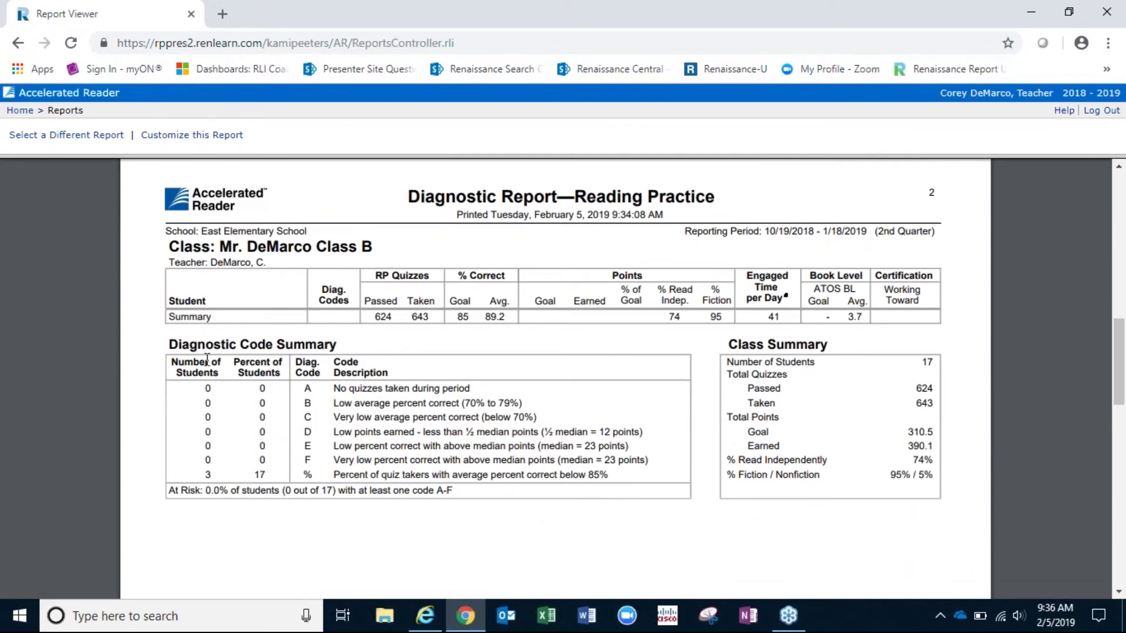
drag(167, 344, 338, 347)
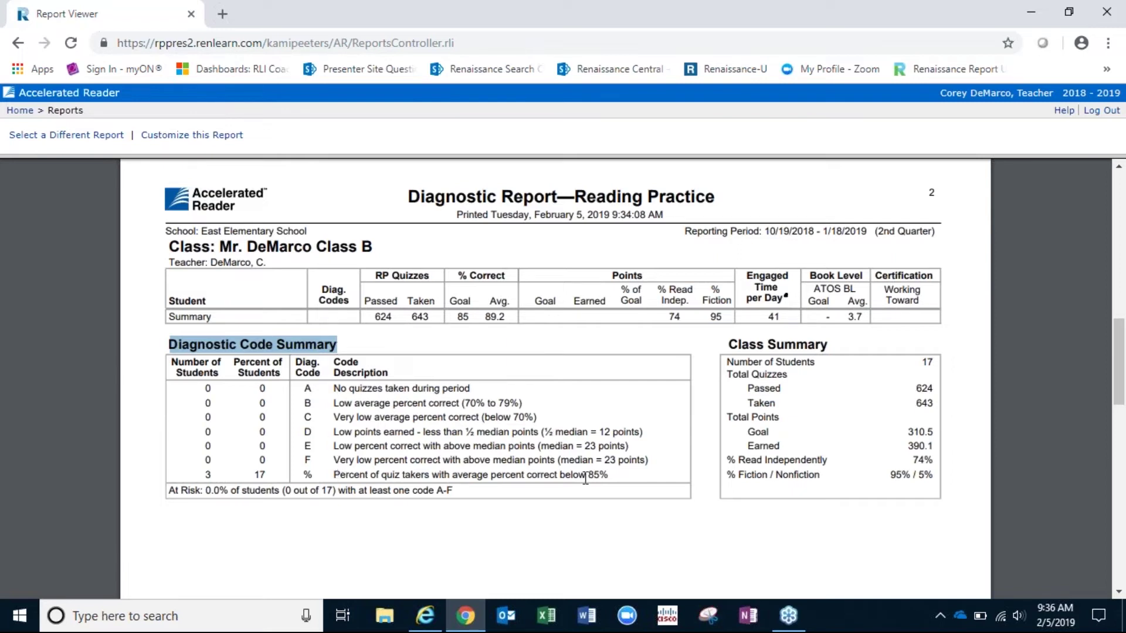
click(529, 537)
Scroll back up to the 17-student Class B diagnostic table with its trouble flags.
scroll(522, 526, up, 6)
scroll(522, 525, up, 3)
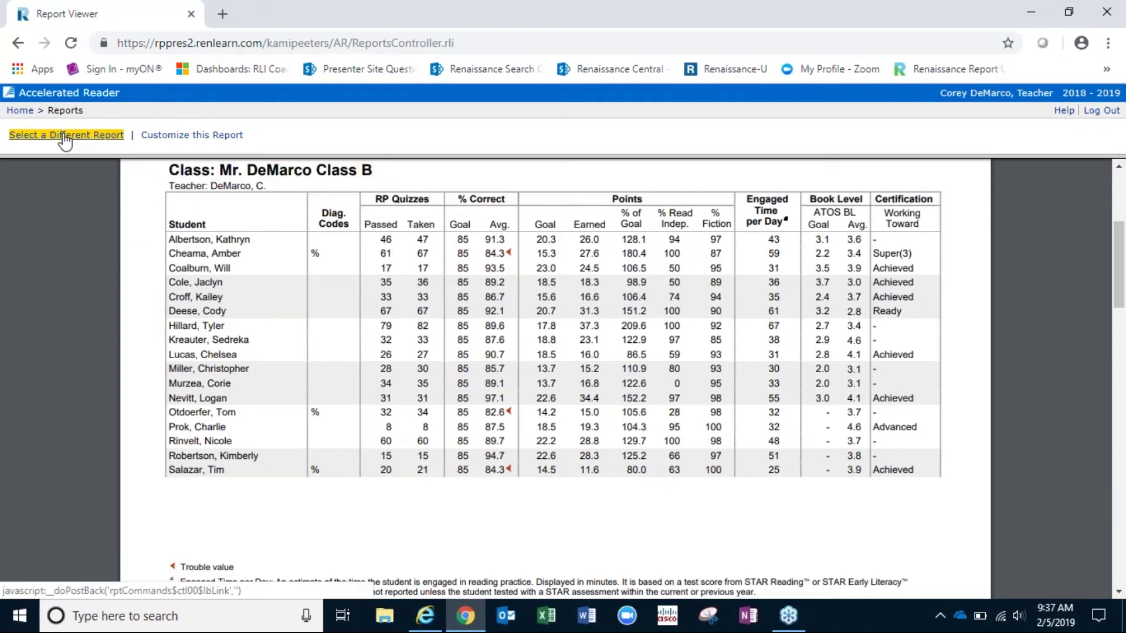
Switch from the diagnostic report to the Student Record report options.
click(70, 141)
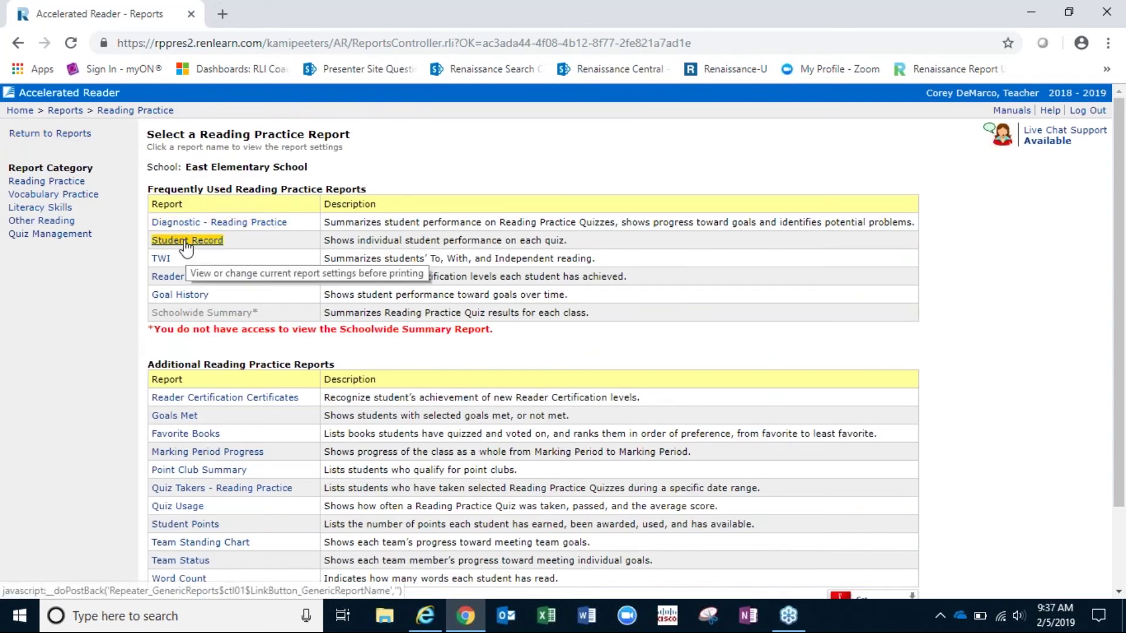
click(186, 241)
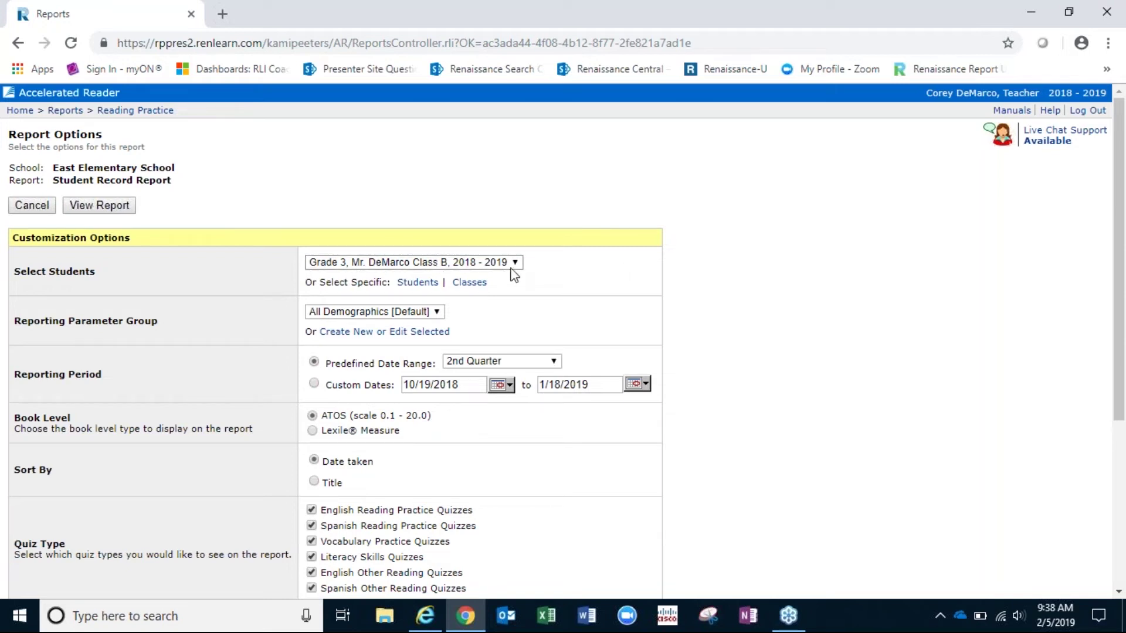
Limit the Student Record Report's student selection to the one student and save it.
click(425, 285)
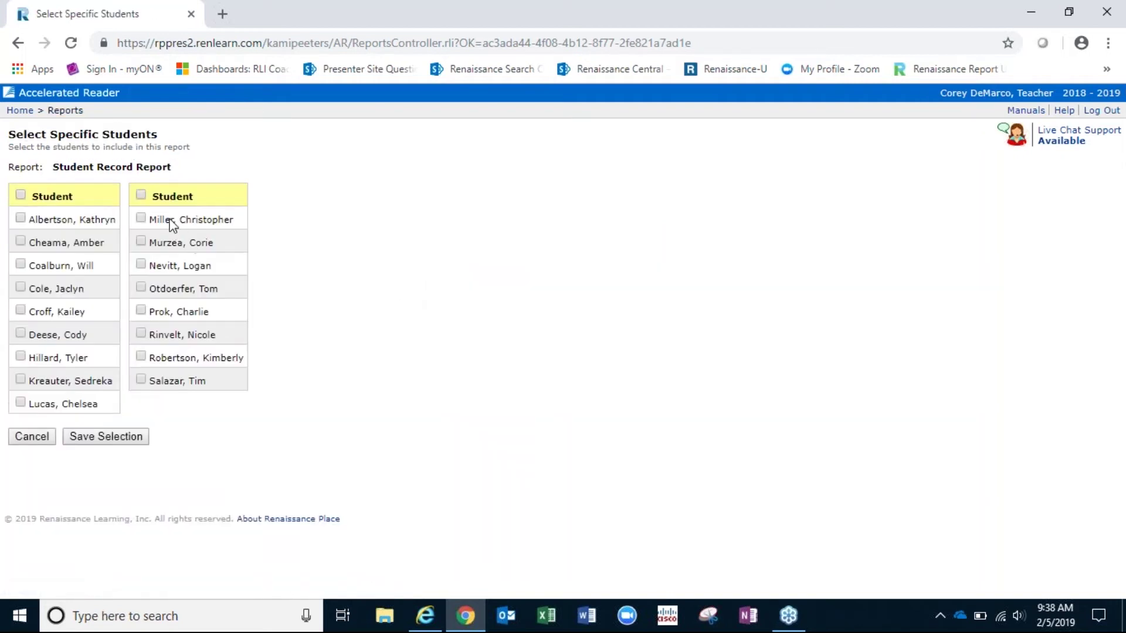
click(141, 287)
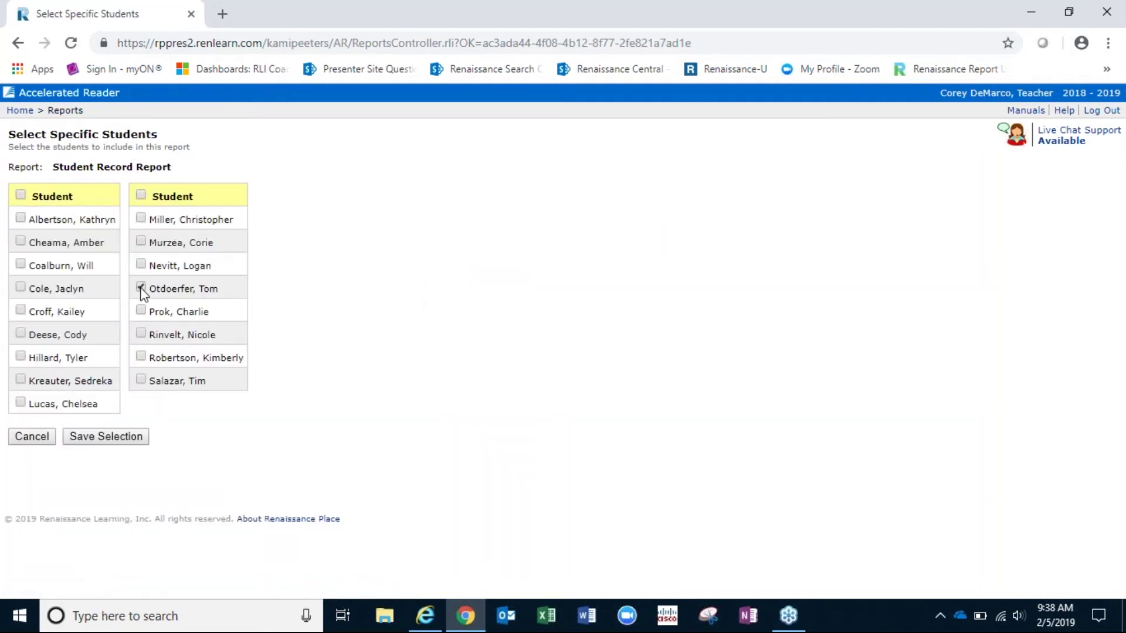
click(96, 440)
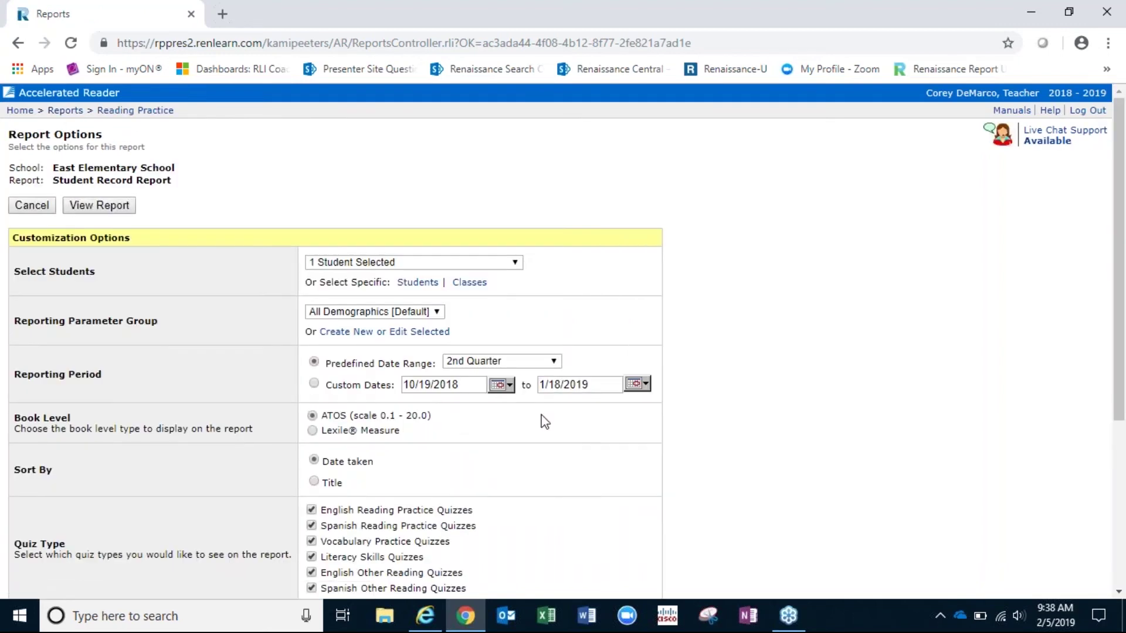
Highlight the Quiz Type heading, leaving all six quiz types included.
scroll(581, 437, down, 1)
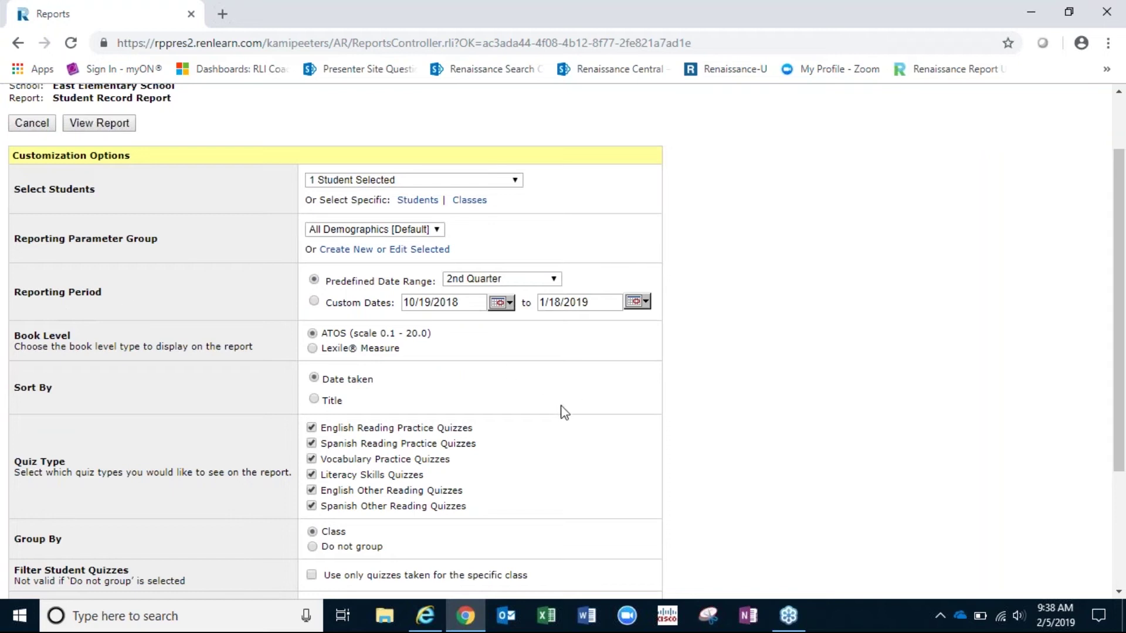
scroll(561, 406, down, 3)
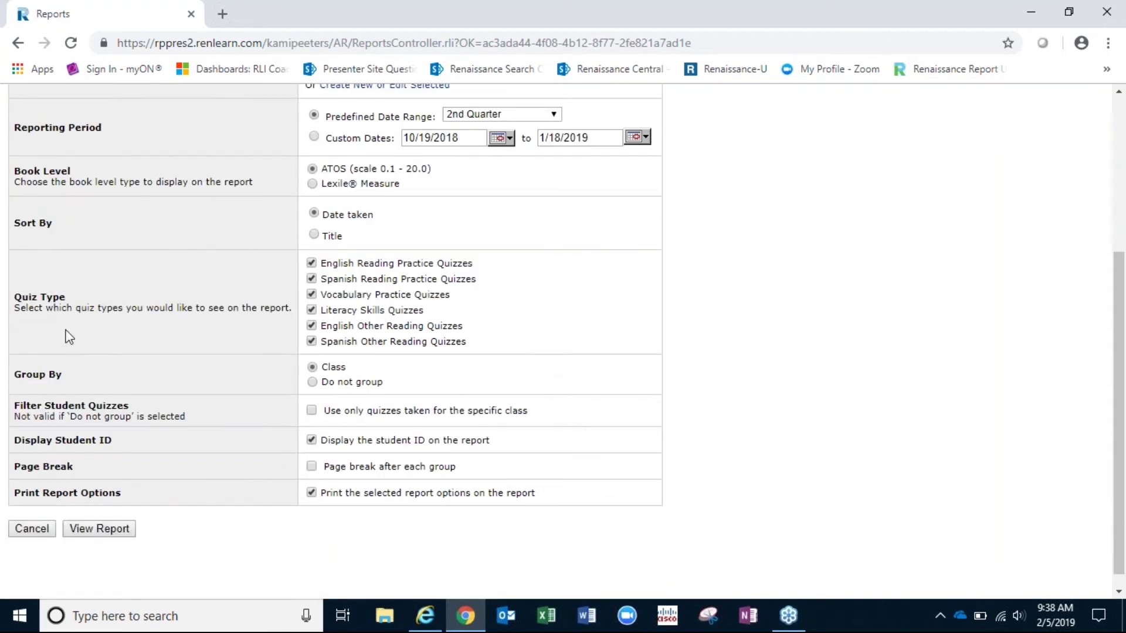
drag(15, 297, 72, 302)
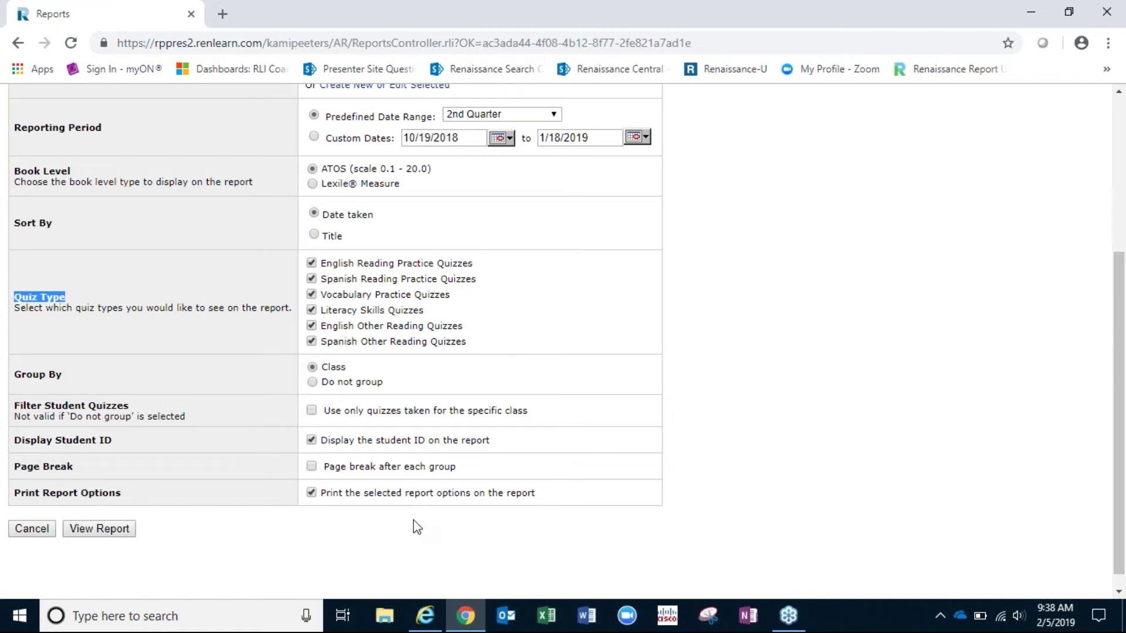
Generate the report and point out Aunt Eater's Mystery Christmas in the English quiz list.
click(100, 529)
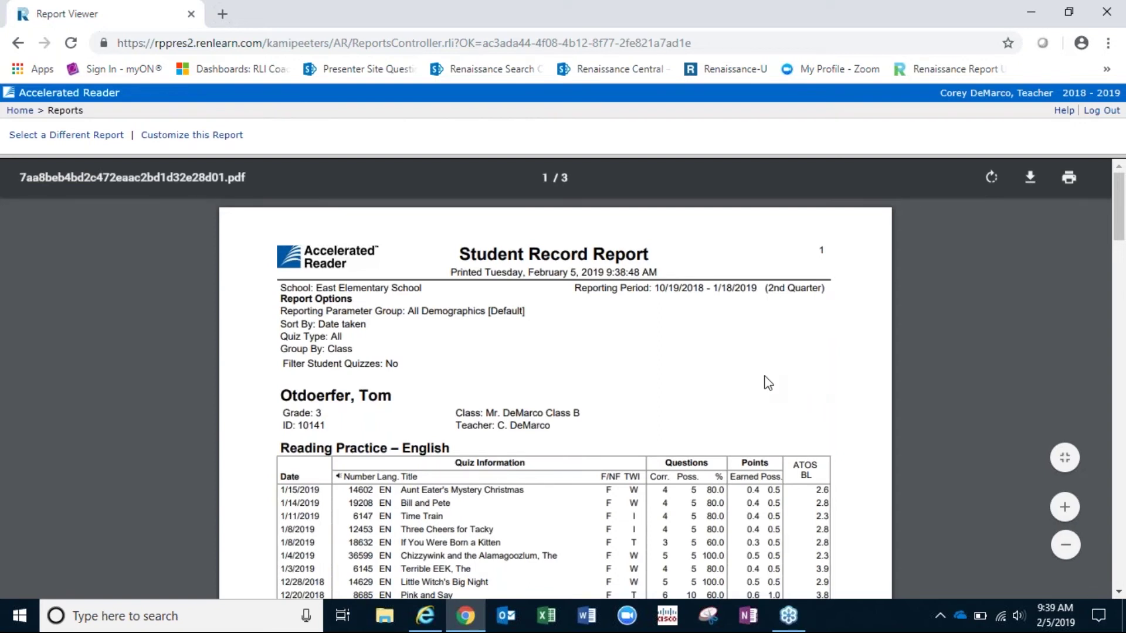
scroll(769, 383, down, 3)
scroll(769, 378, down, 3)
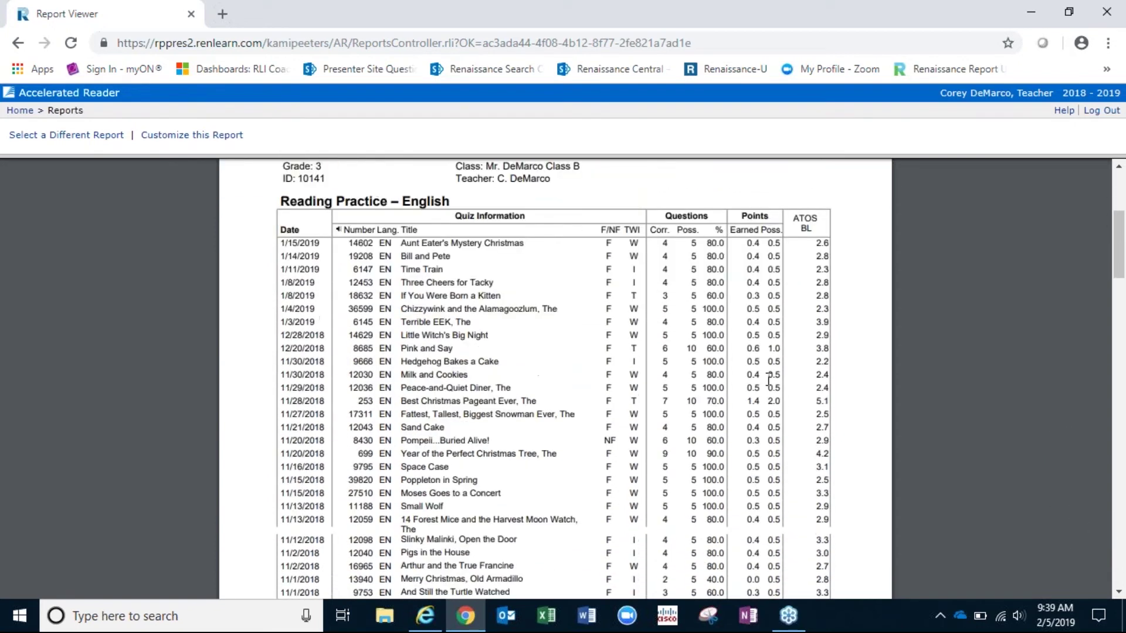
scroll(768, 379, up, 3)
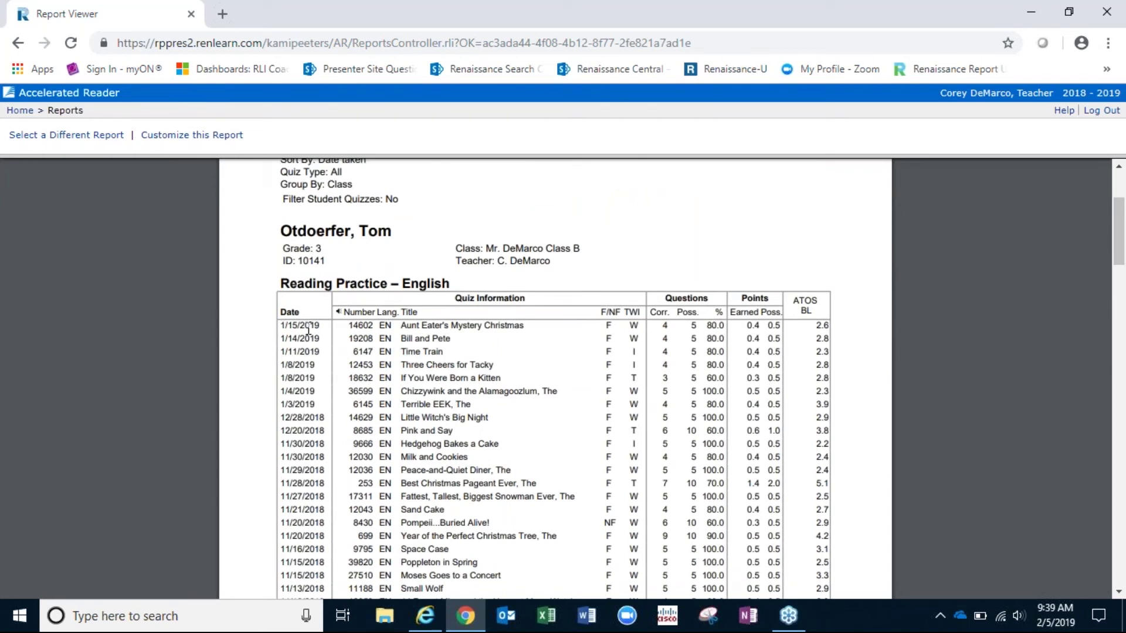
drag(400, 326, 526, 327)
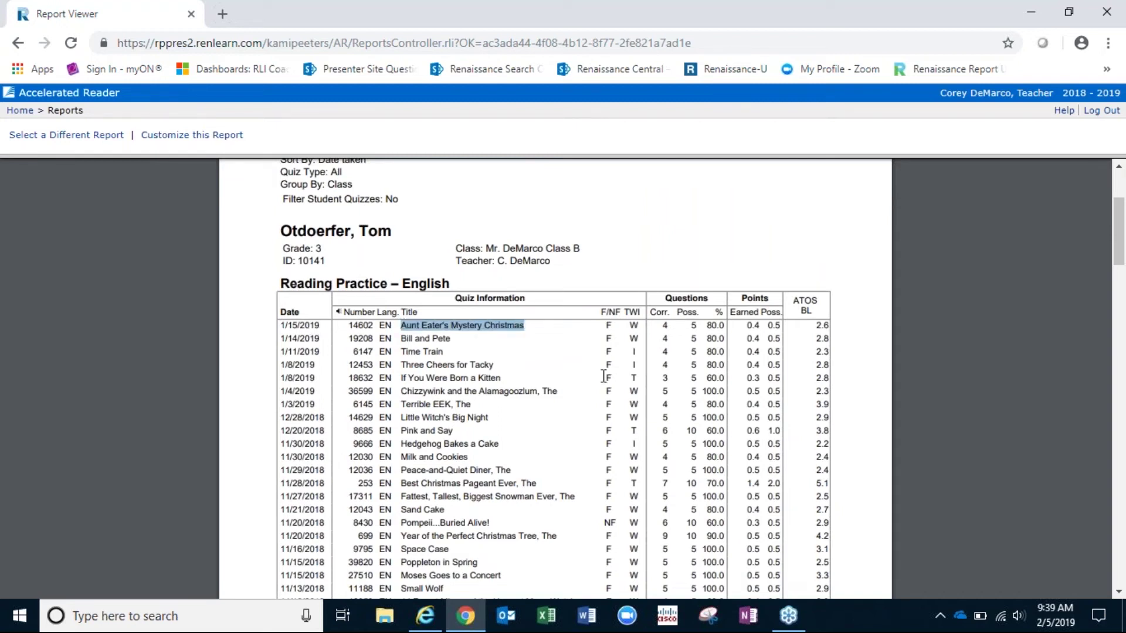
click(612, 326)
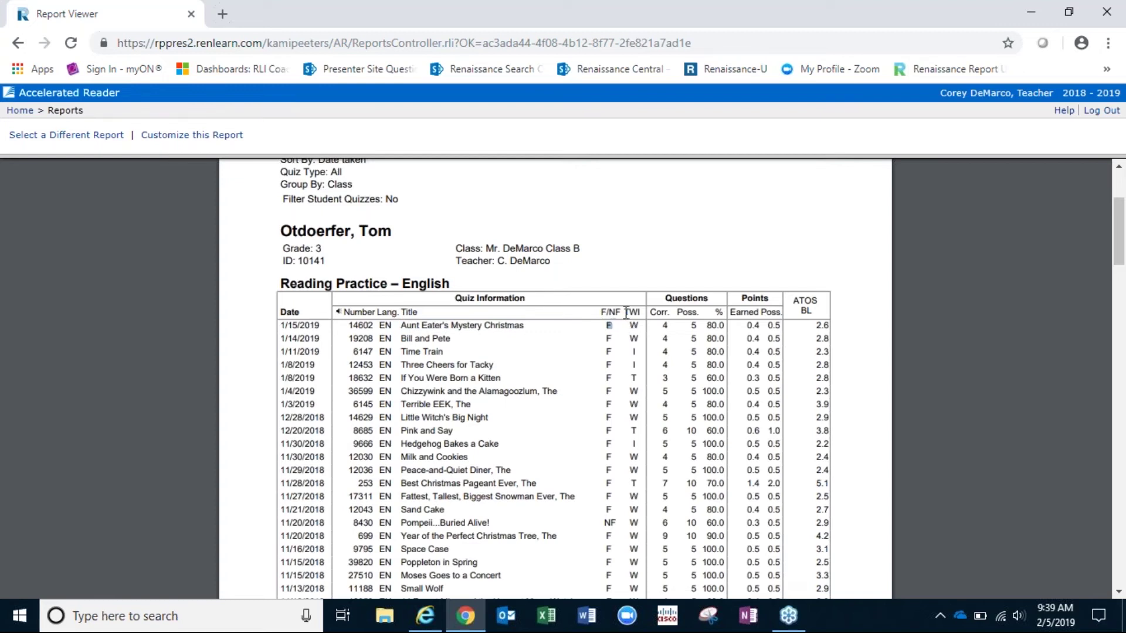
drag(625, 313, 643, 312)
drag(706, 326, 726, 327)
drag(744, 326, 783, 328)
drag(659, 433, 780, 432)
drag(764, 484, 777, 487)
drag(707, 484, 721, 488)
drag(706, 431, 725, 434)
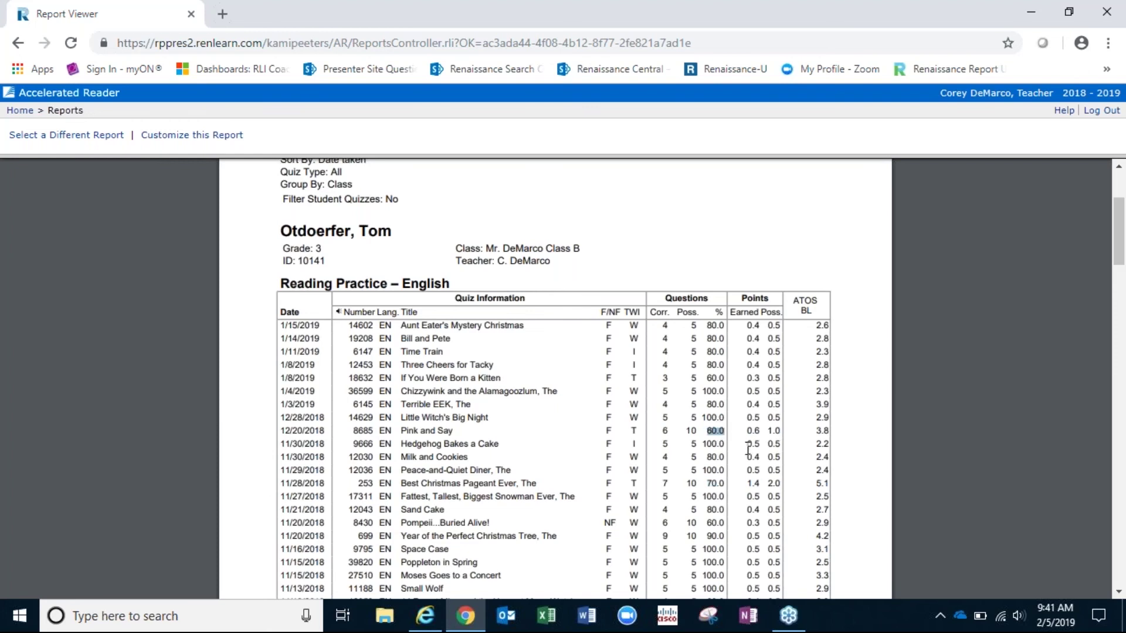